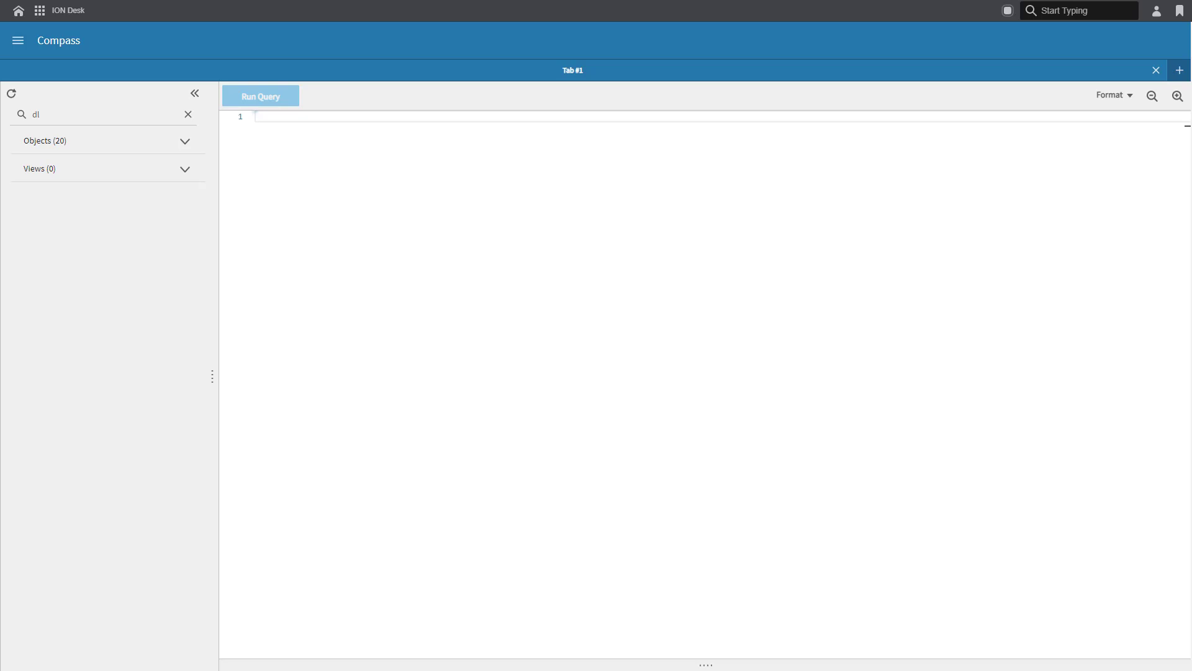
Generate and run a SELECT query on DLbusinessentityaddress, returning its top 100 rows.
{"action": "left_click", "coordinate": [186, 141]}
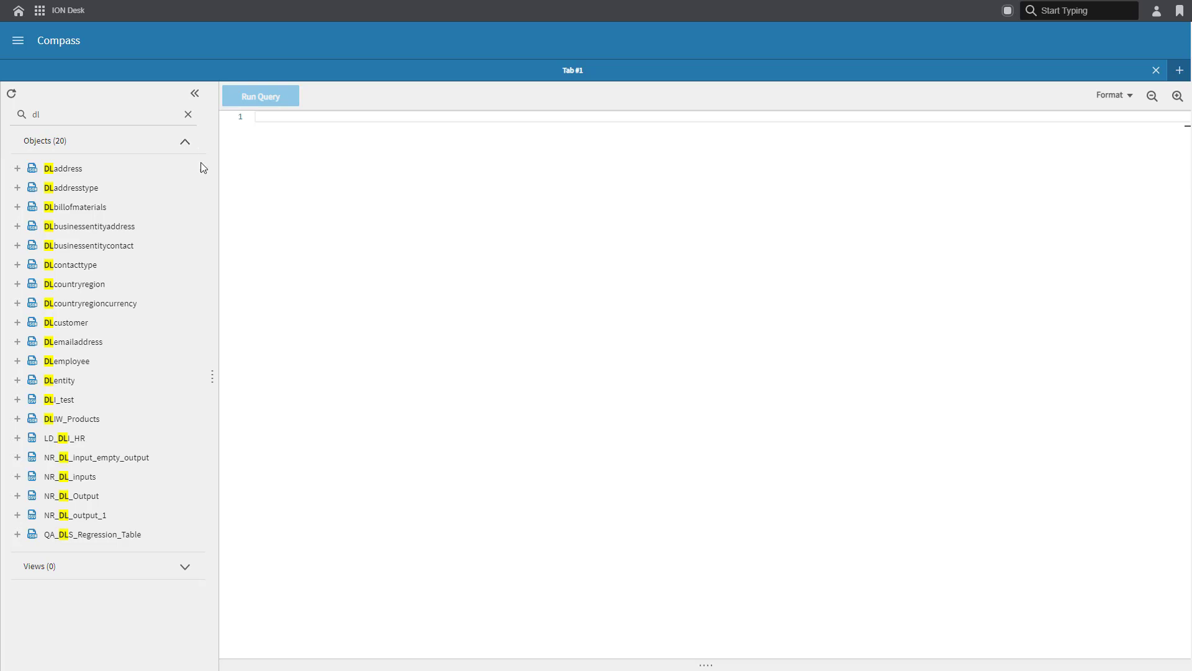
{"action": "mouse_move", "coordinate": [90, 226]}
{"action": "left_click", "coordinate": [197, 227]}
{"action": "mouse_move", "coordinate": [197, 311]}
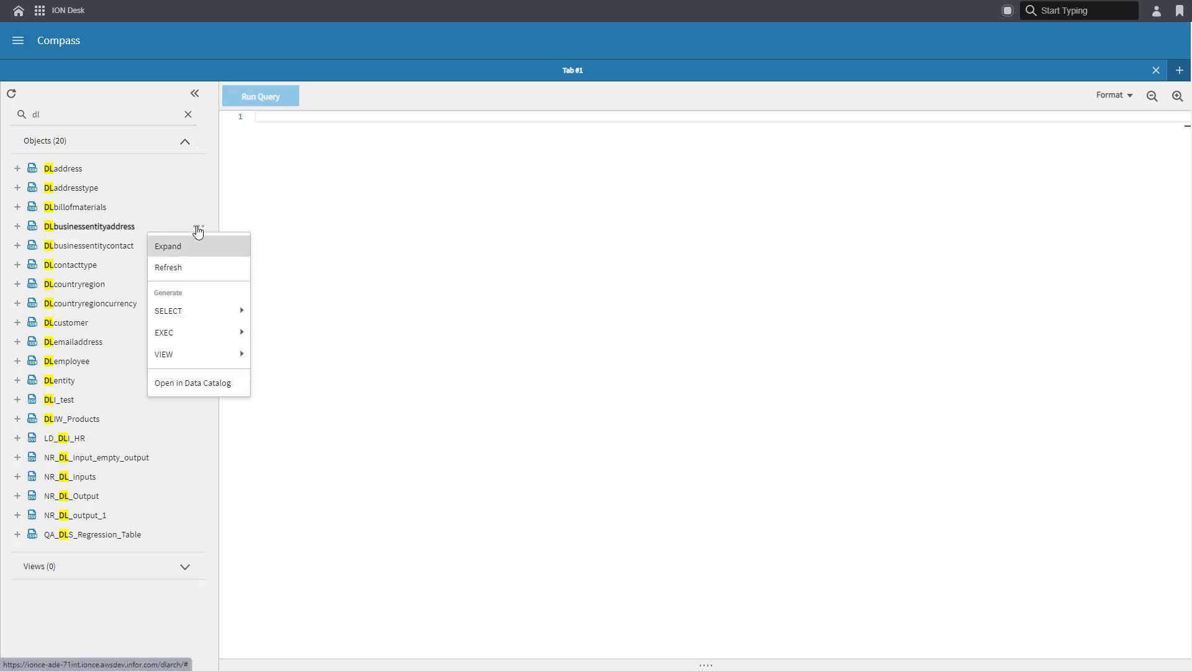
{"action": "left_click", "coordinate": [272, 313]}
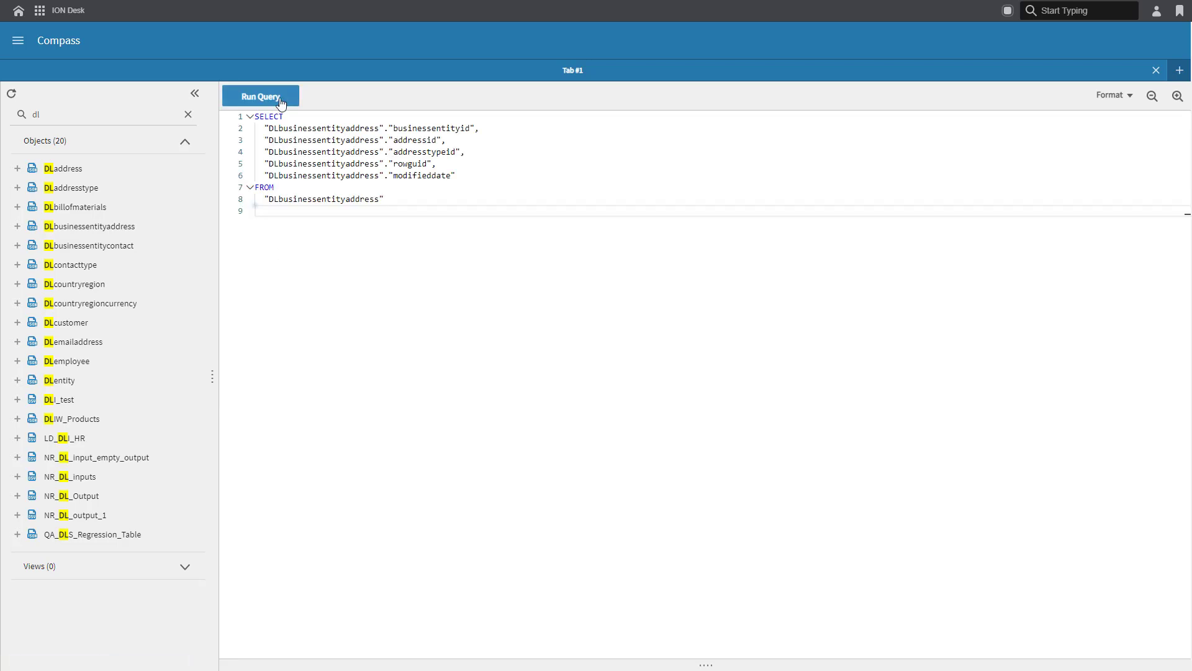
{"action": "left_click", "coordinate": [265, 98]}
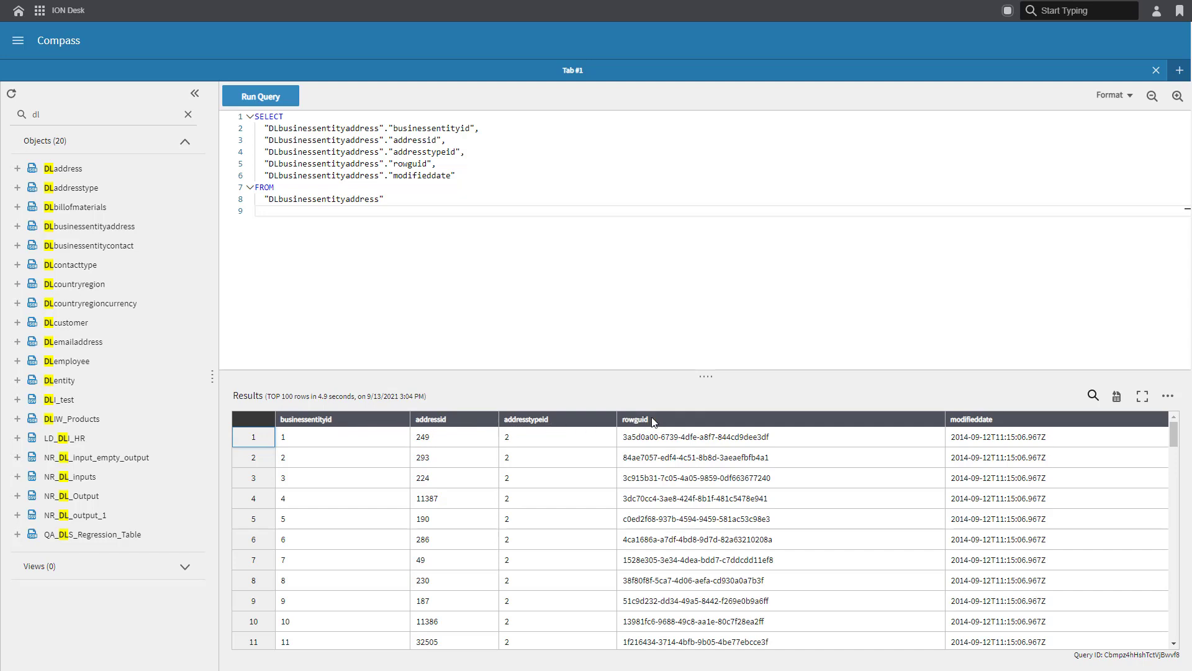
{"action": "left_click_drag", "start_coordinate": [401, 213], "coordinate": [254, 115]}
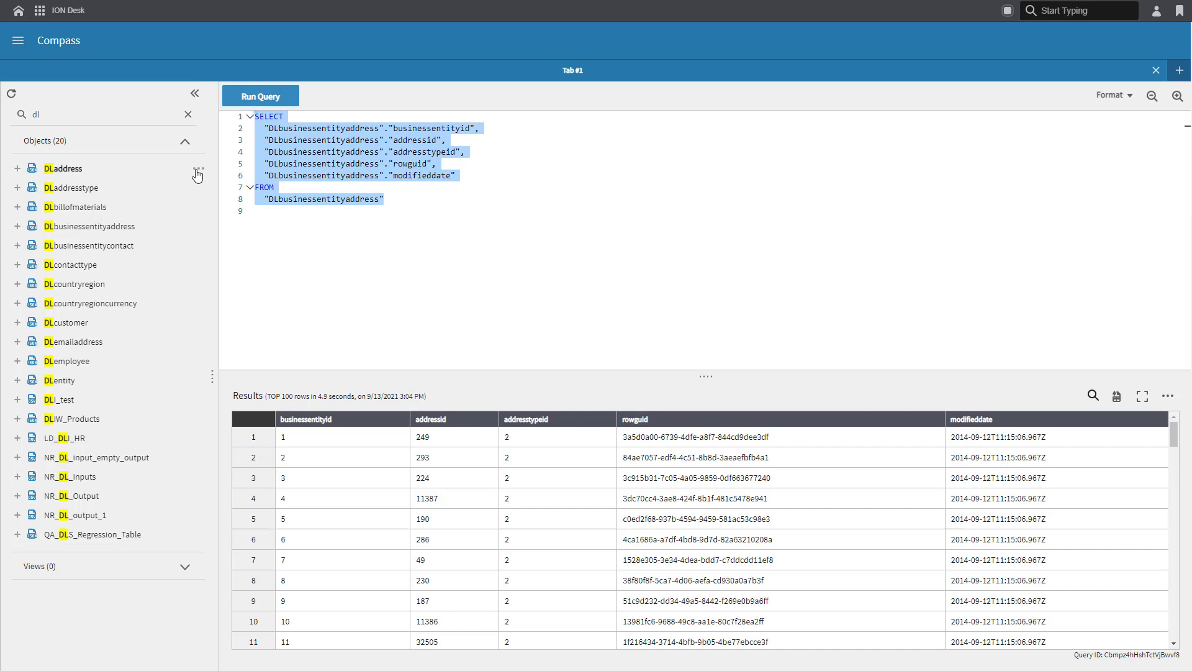
Generate and run a SELECT query on DLaddress, returning its top 100 address rows.
{"action": "left_click", "coordinate": [199, 169]}
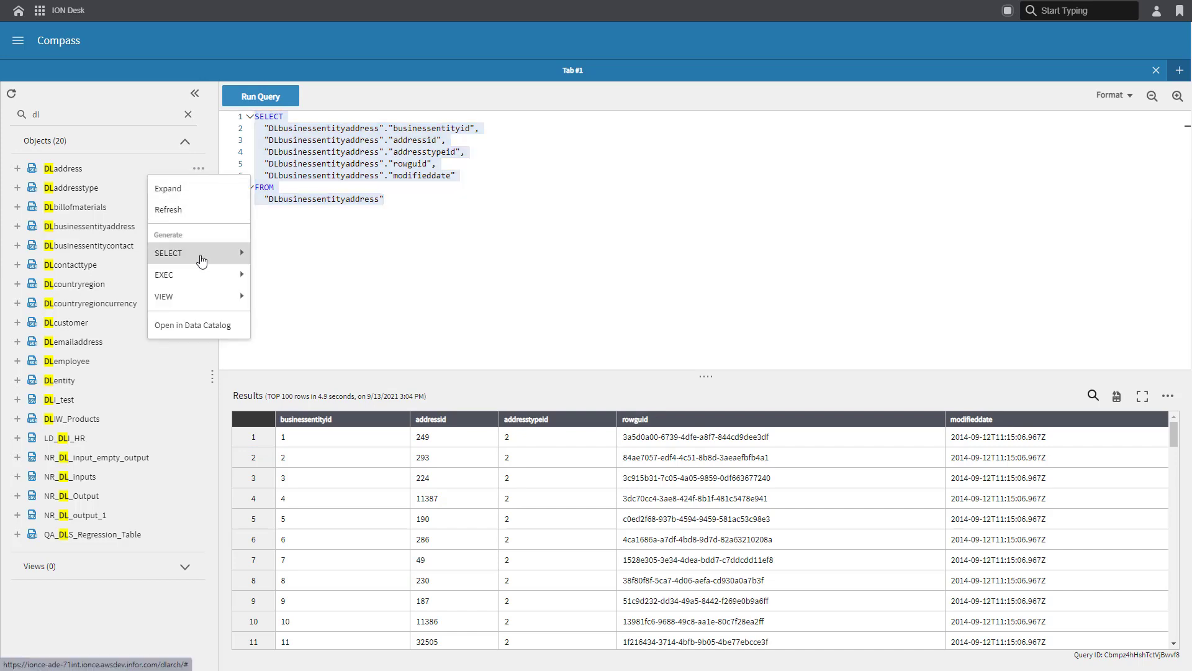
{"action": "left_click", "coordinate": [278, 259]}
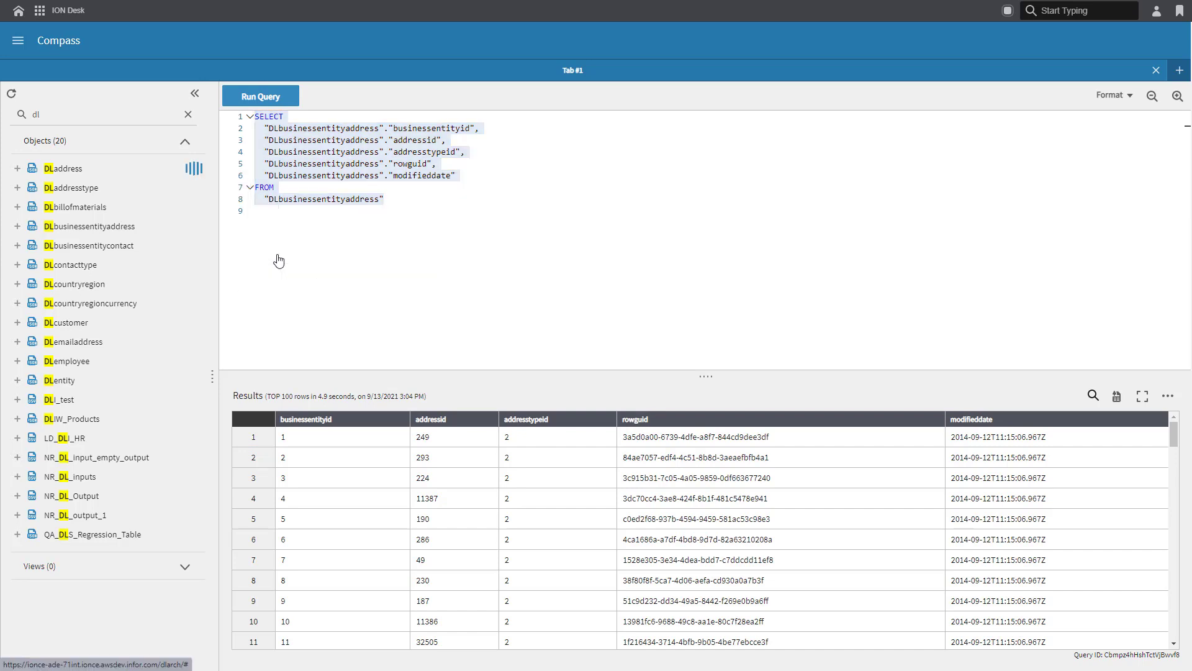
{"action": "left_click", "coordinate": [270, 101]}
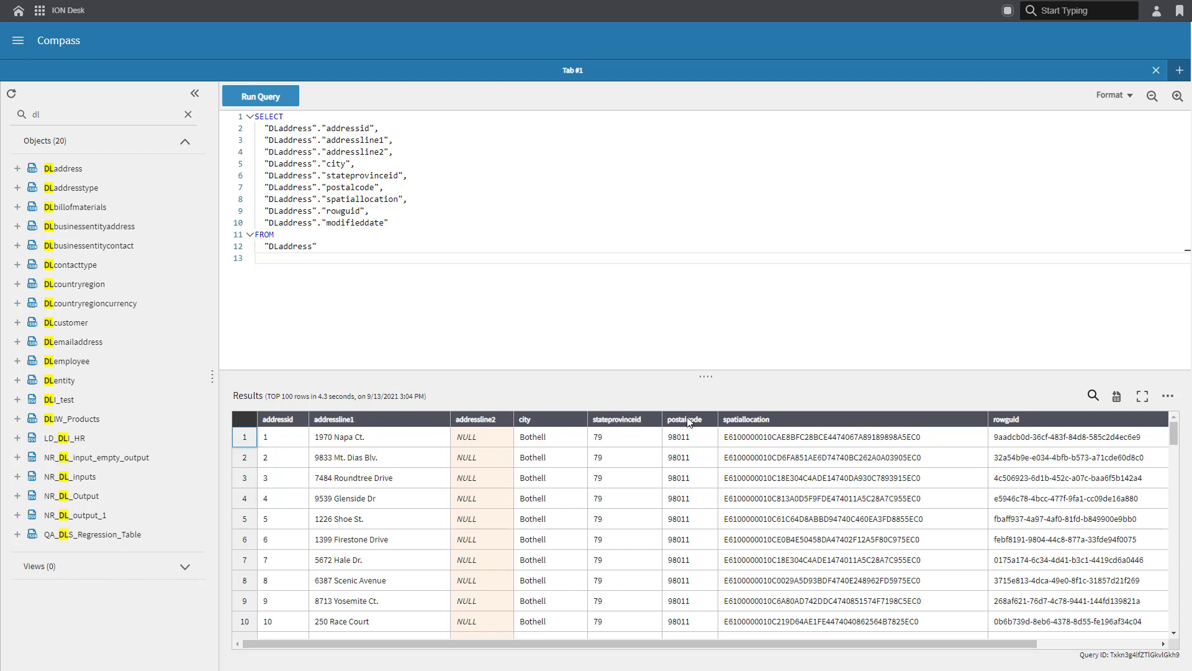
{"action": "left_click", "coordinate": [281, 279]}
Replace the editor contents with the SELECT DISTINCT LEFT JOIN address query and run it.
{"action": "key", "text": "ctrl+a"}
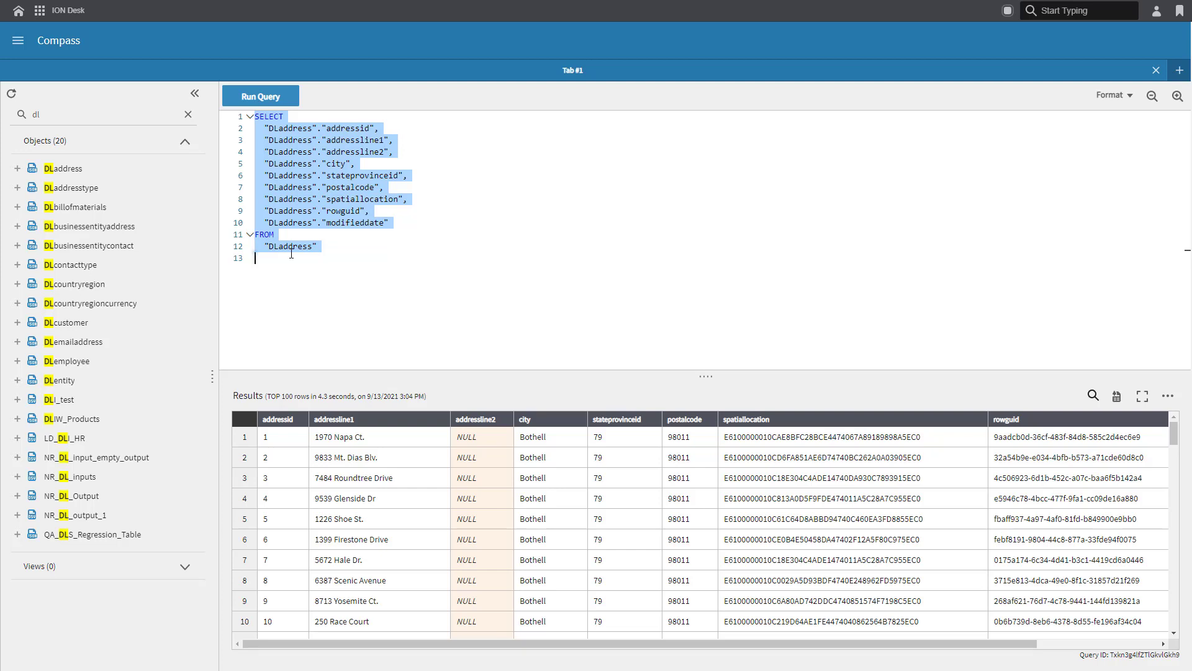
{"action": "type", "text": "SELECT DISTINCT A.\"businessentityid\" AS id,         B.\"addressline1\",         B.\"addressline2\",         B.\"city\",         B.\"stateprovinceid\",         B.\"postalcode\",         B.\"modifieddate\" FROM   \"dlbusinessentityaddress\" A    LEFT JOIN \"dladdress\" B       ON B.\"addressid\" = A.\"addressid\" WHERE  Year(B.\"modifieddate\") < (SELECT Year(CURRENT_TIMESTAMP) - 5);"}
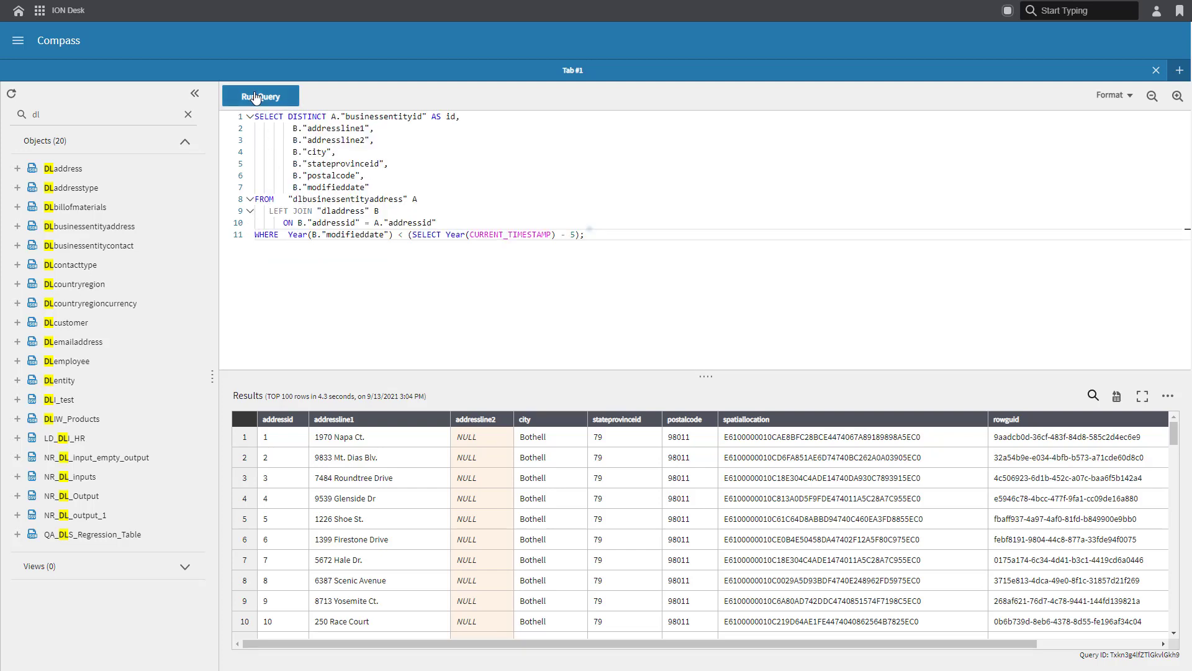
{"action": "left_click", "coordinate": [262, 100]}
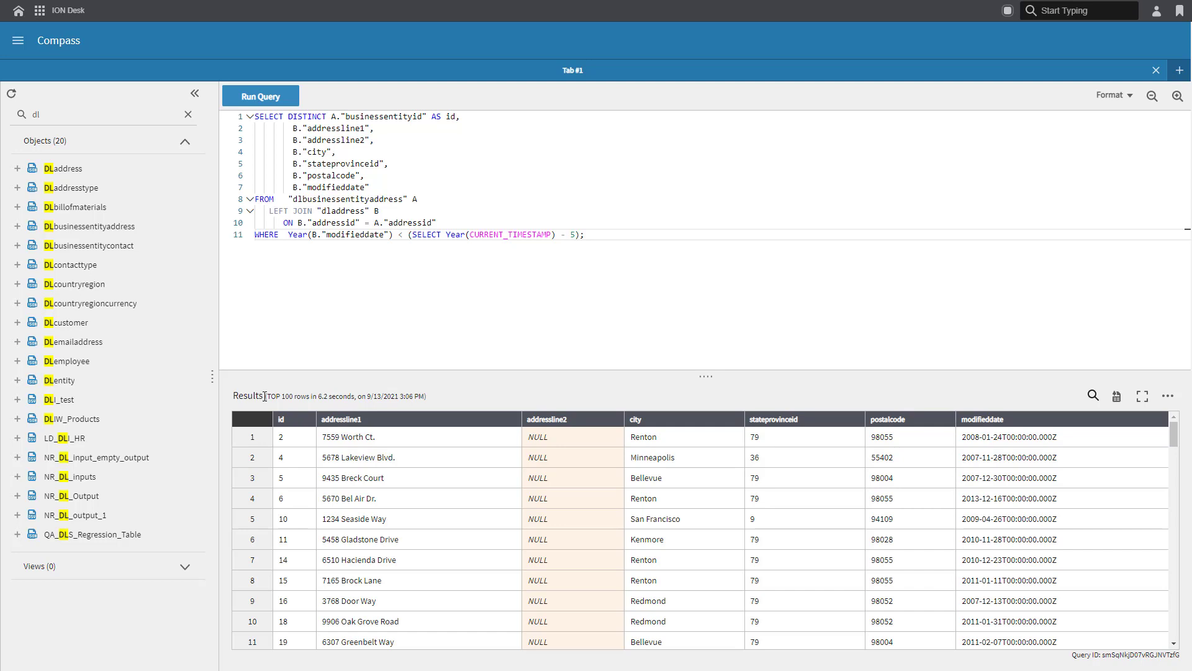
Prepend 'CREATE VIEW old_addresses_to_update AS' to the join query and run it.
{"action": "left_click", "coordinate": [517, 255]}
{"action": "key", "text": "ctrl+Home"}
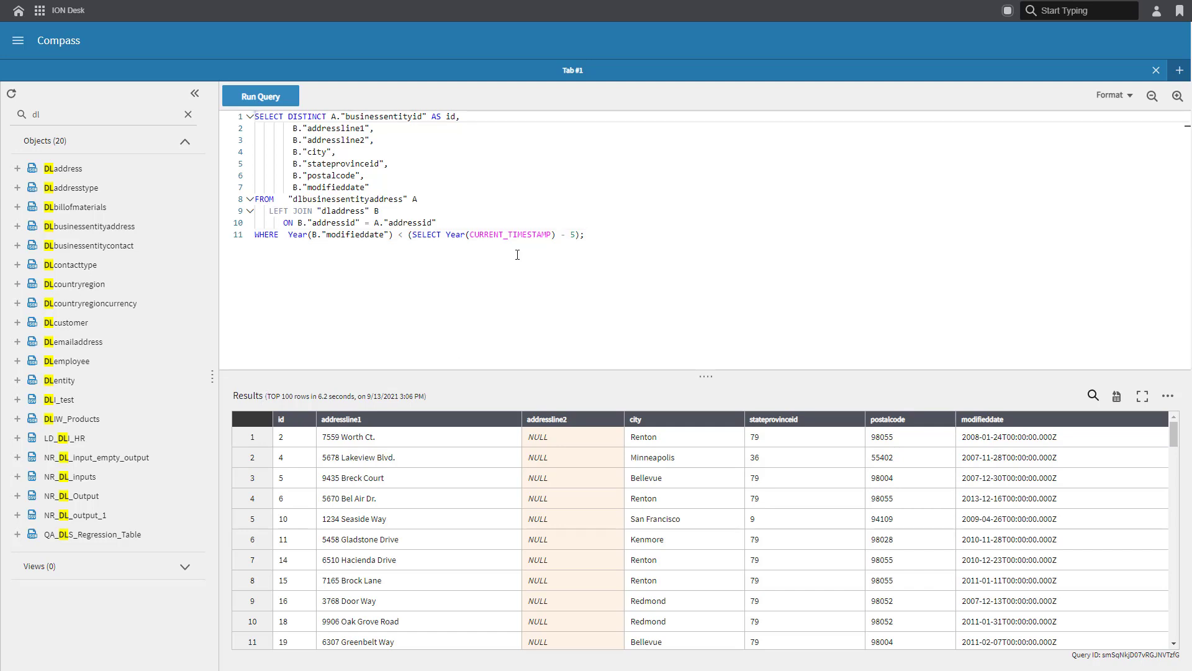
{"action": "key", "text": "Return"}
{"action": "key", "text": "Up"}
{"action": "type", "text": "CREATE VIEW old_a"}
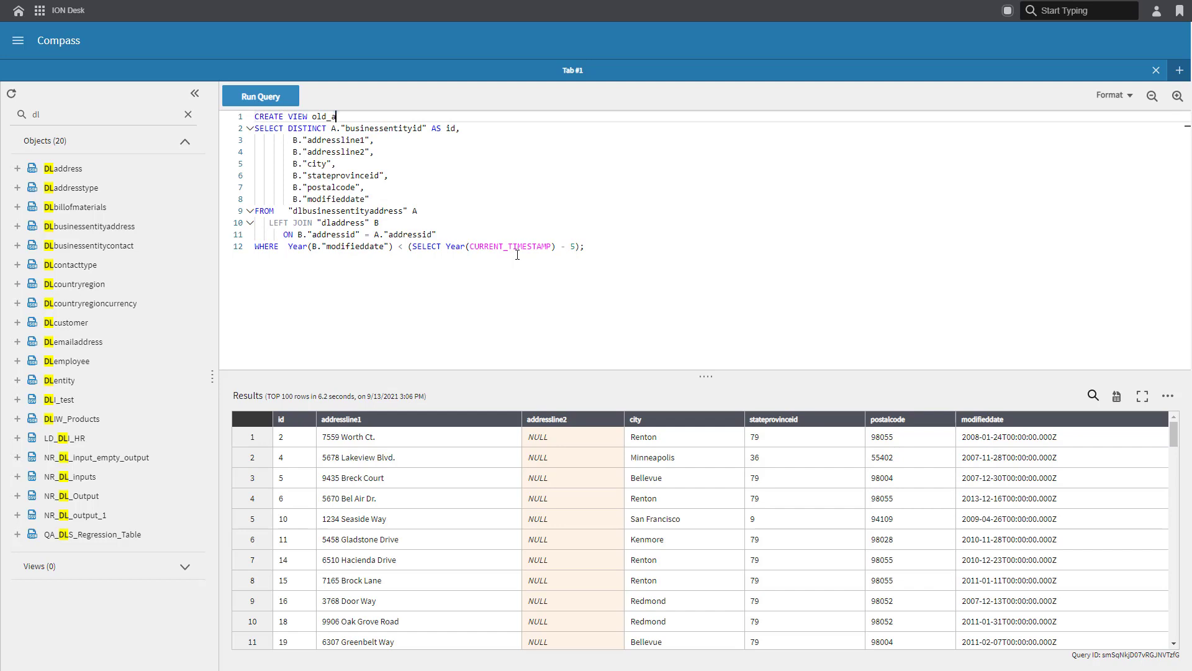
{"action": "type", "text": "ddresses_to_update AS"}
{"action": "left_click", "coordinate": [265, 98]}
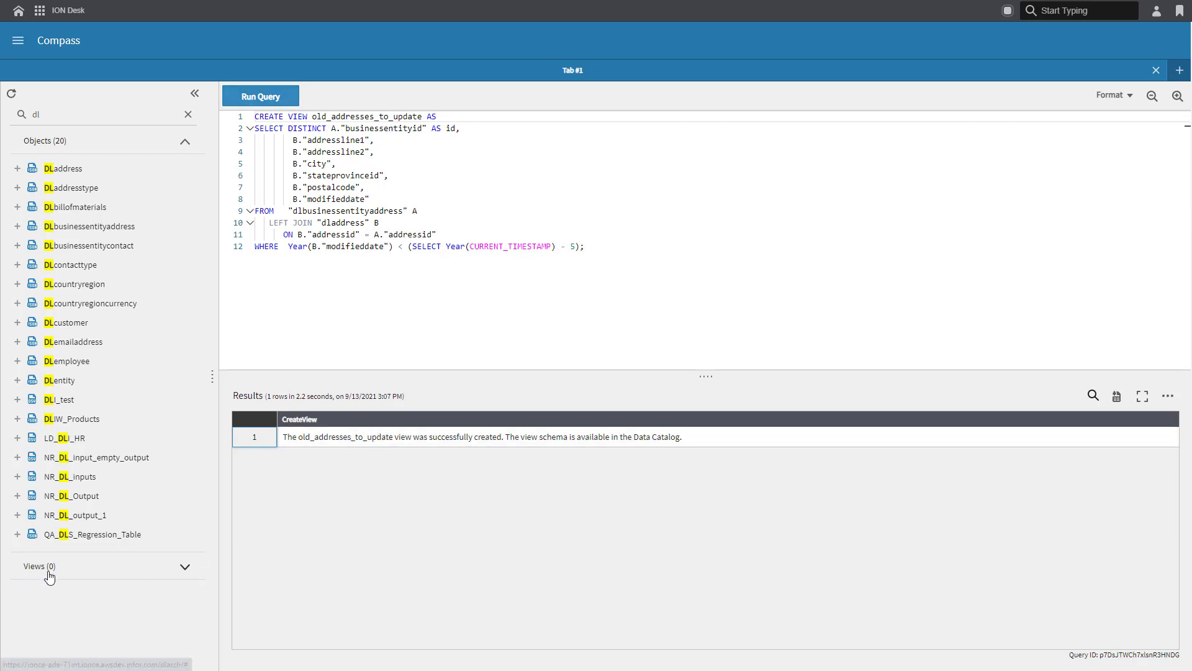
Clear the dl search and expand Views to show old_addresses_to_update's columns.
{"action": "left_click", "coordinate": [189, 124]}
{"action": "left_click", "coordinate": [184, 145]}
{"action": "left_click", "coordinate": [186, 171]}
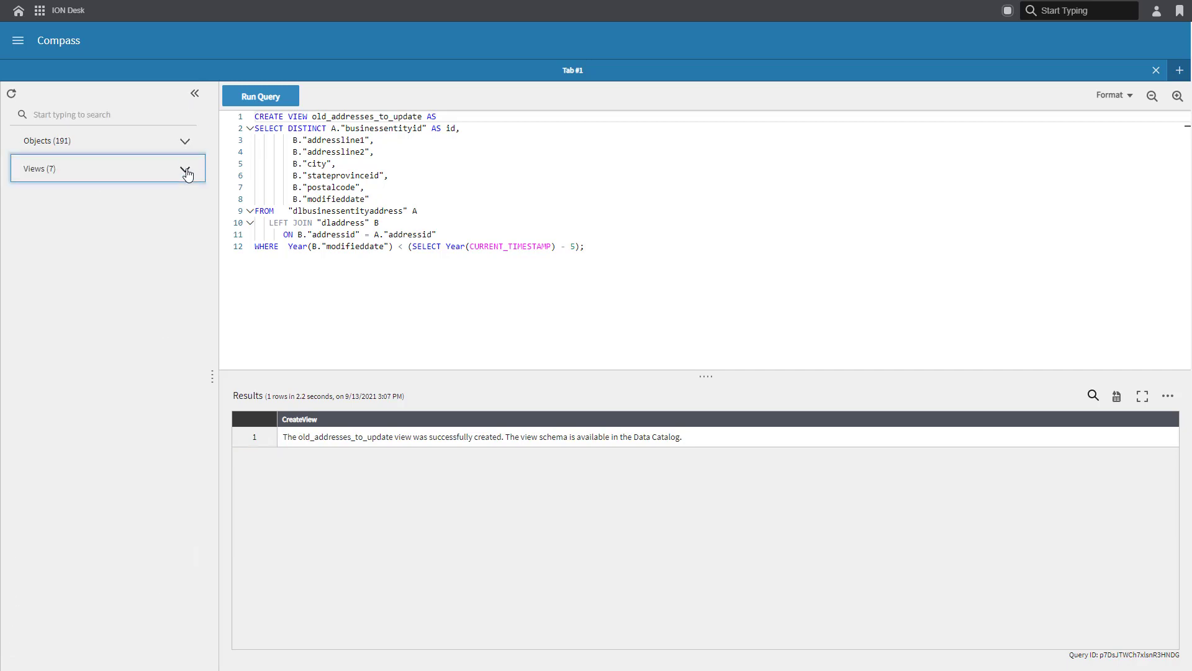
{"action": "left_click", "coordinate": [140, 306]}
Generate and run a SELECT query on the old_addresses_to_update view.
{"action": "left_click", "coordinate": [277, 281]}
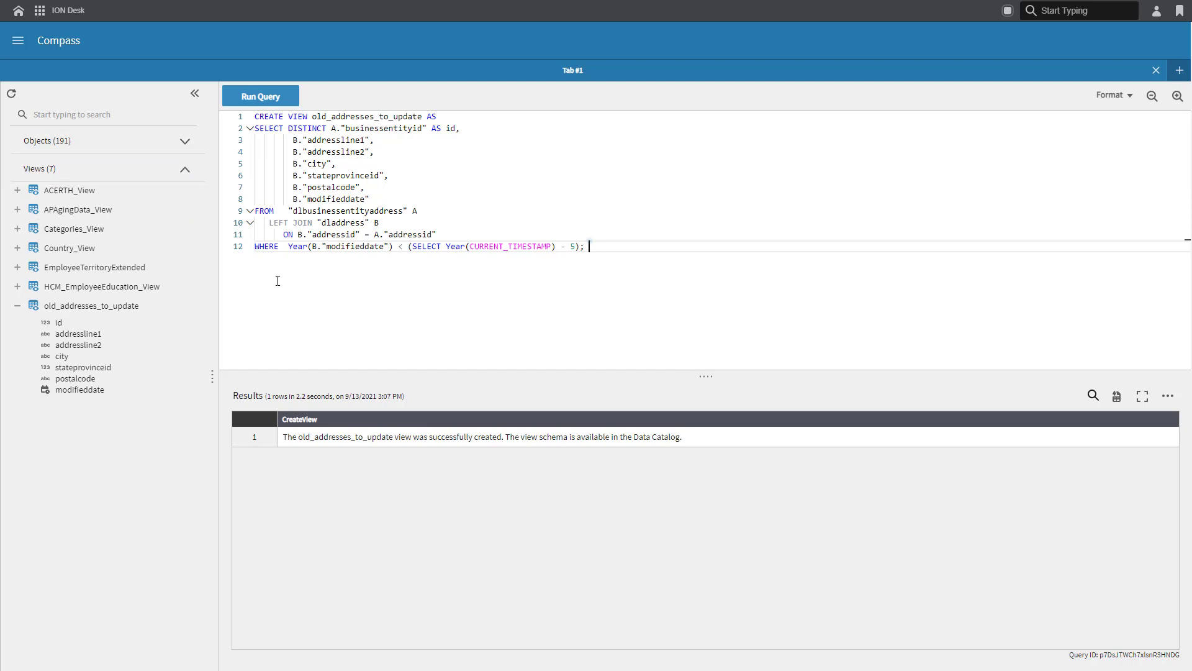
{"action": "key", "text": "ctrl+a"}
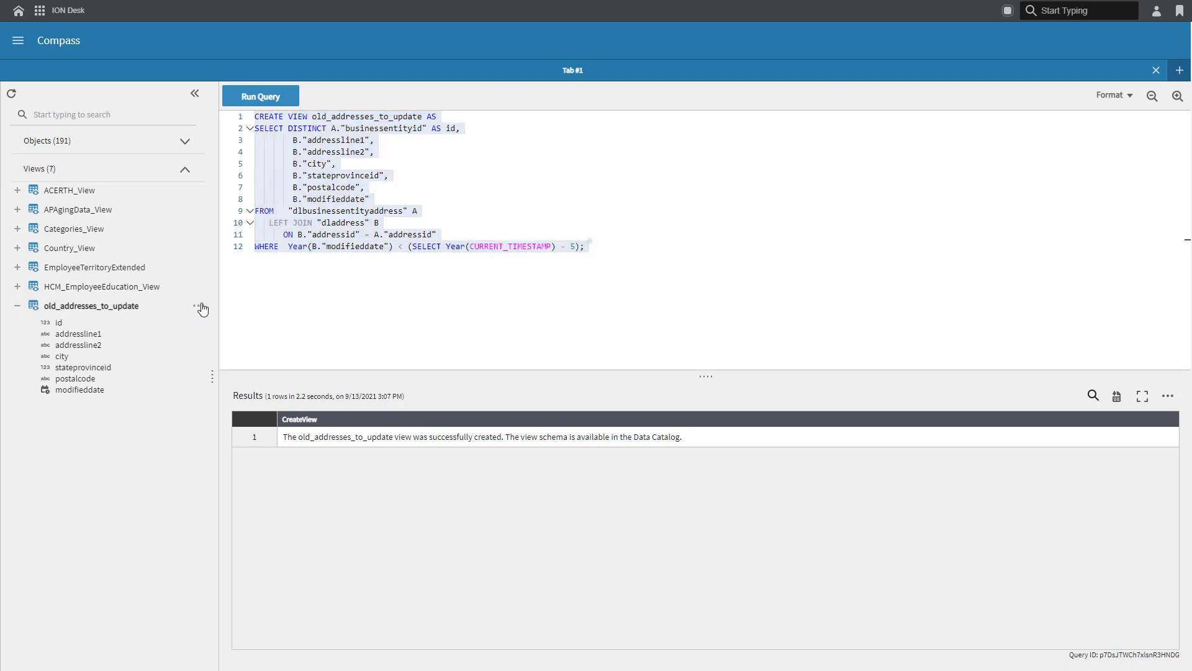
{"action": "left_click", "coordinate": [201, 307]}
{"action": "left_click", "coordinate": [286, 393]}
{"action": "left_click", "coordinate": [257, 98]}
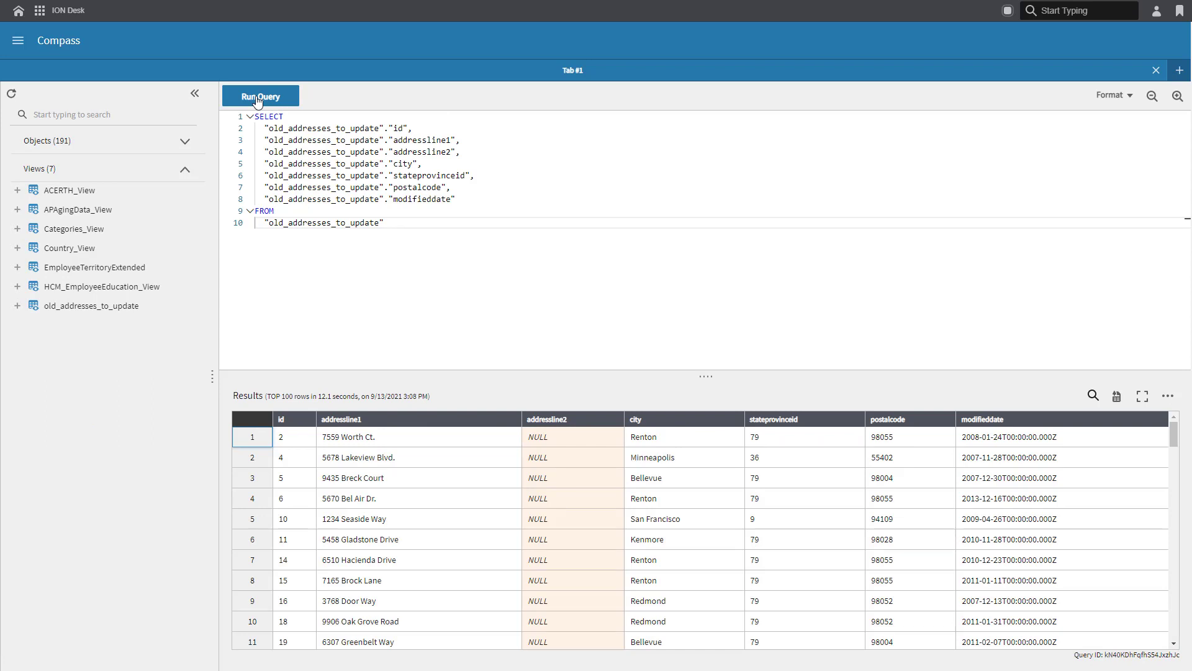
{"action": "left_click", "coordinate": [258, 97]}
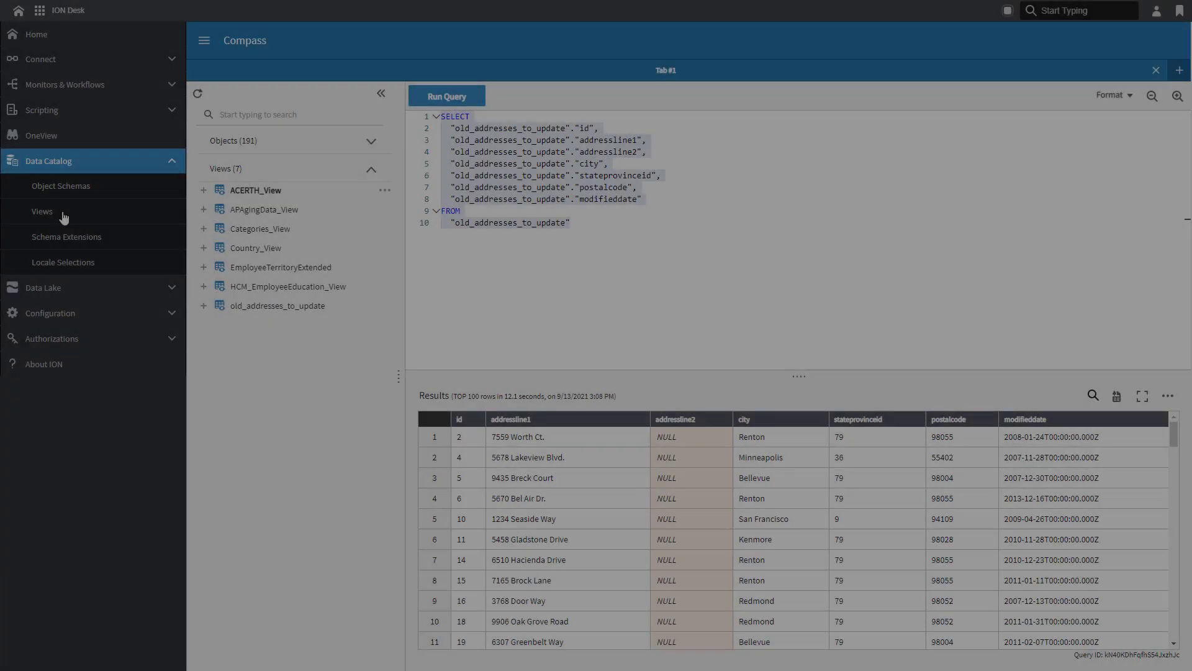
Open the old_addresses_to_update schema from Data Catalog Views, showing its seven typed properties.
{"action": "left_click", "coordinate": [62, 213]}
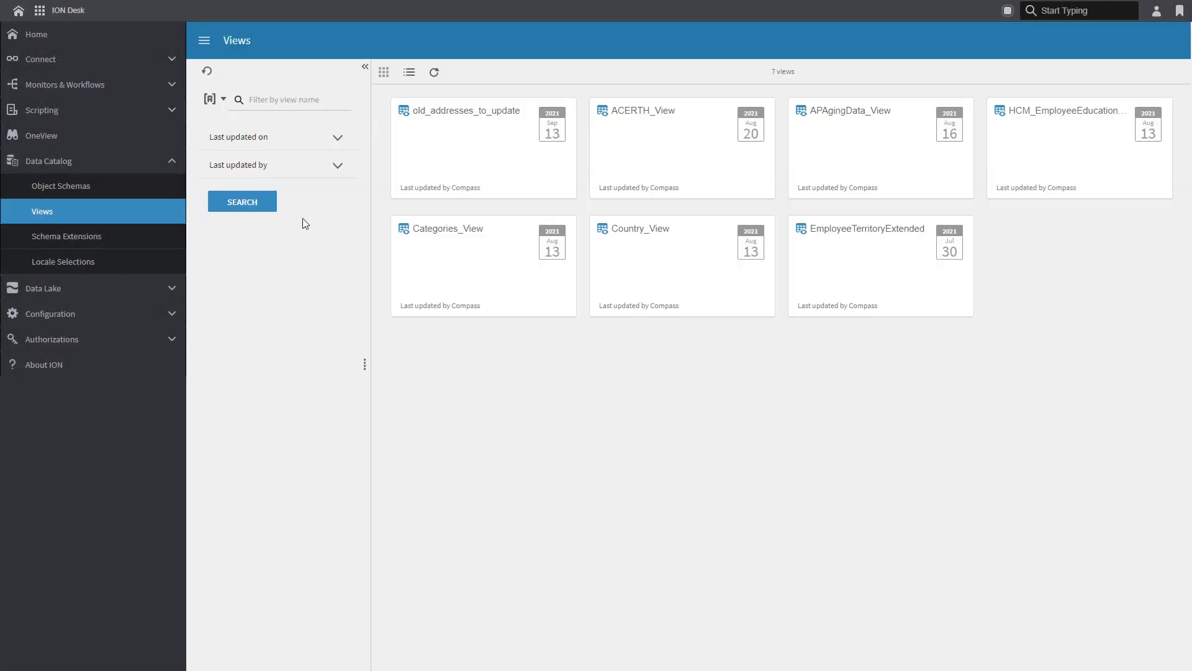
{"action": "left_click", "coordinate": [479, 155]}
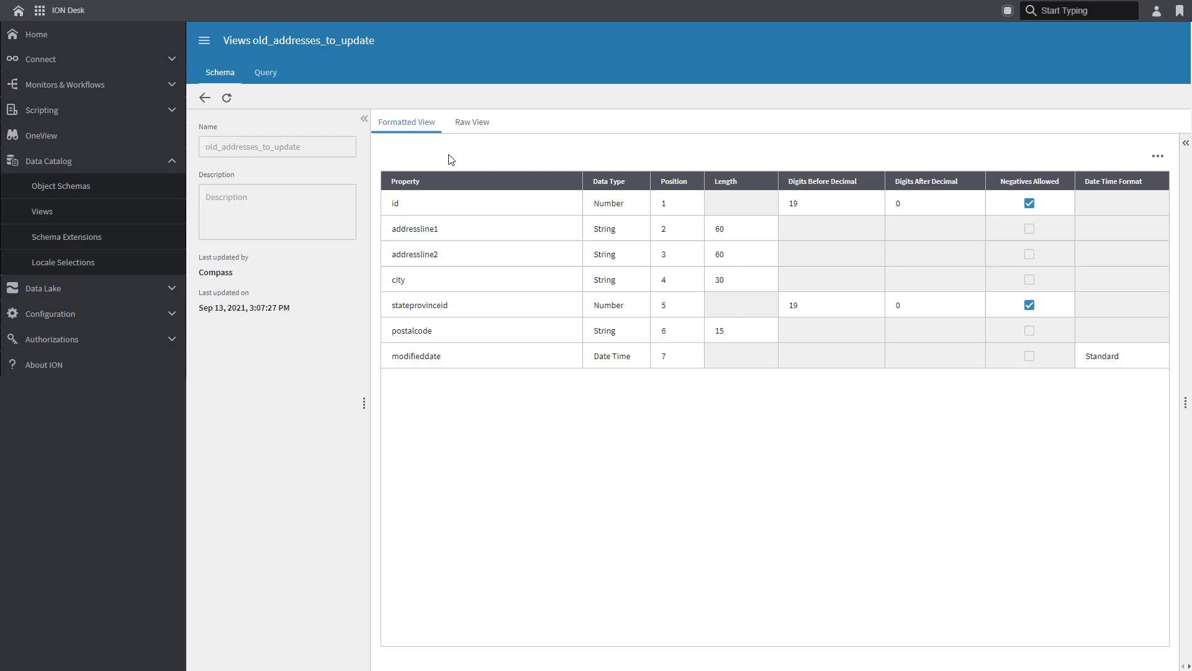